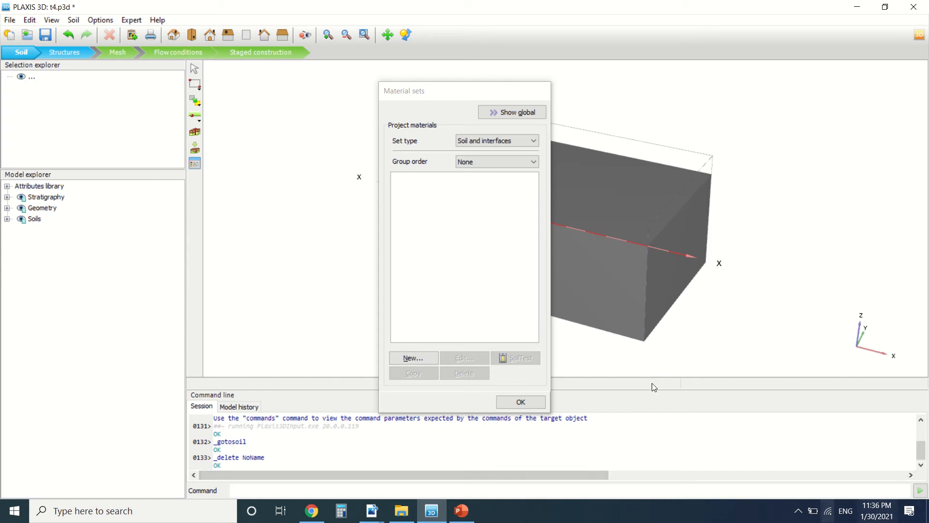
# Step: Create a new soil material set from the Soil and interfaces material sets list
pyautogui.click(402, 362)
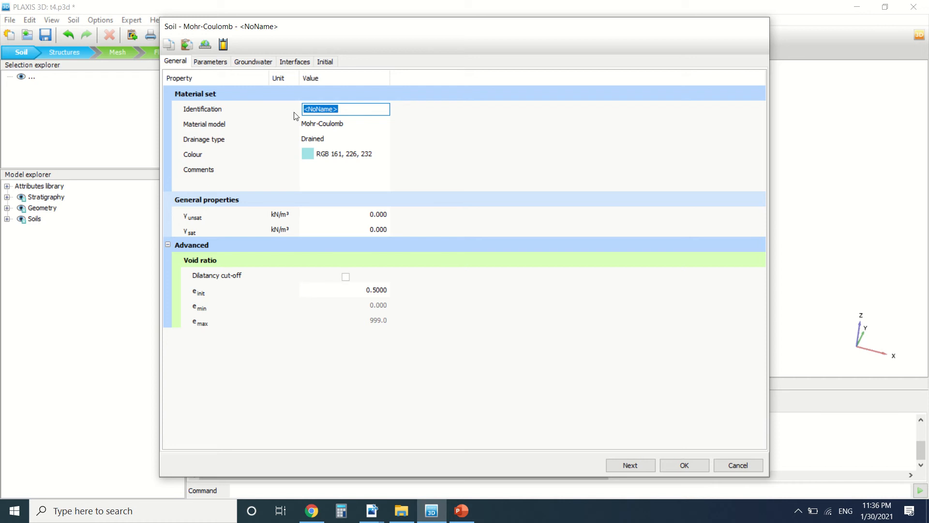
# Step: Enter 'tutorial 5' as the material set's identification name
pyautogui.write('tutorial 5')
pyautogui.click(315, 154)
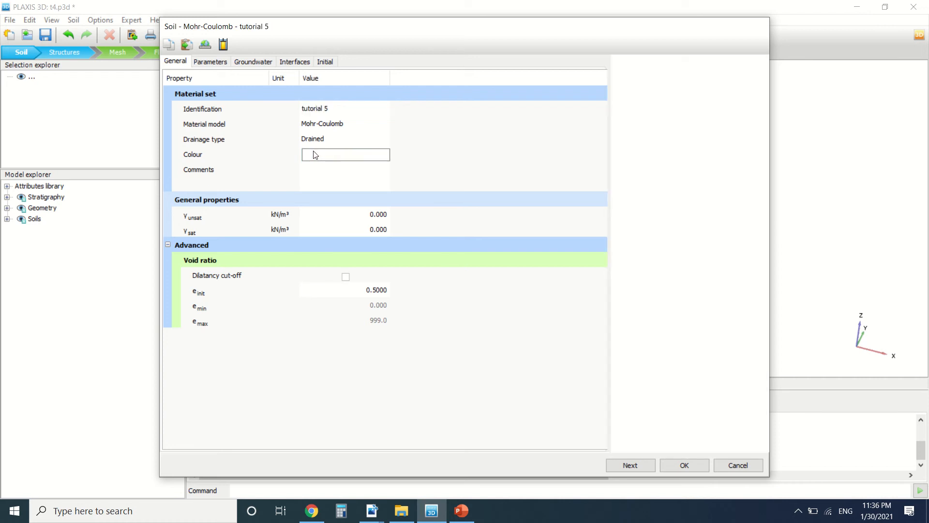
# Step: Pick a dark red colour (RGB 160, 14, 36) for the material set and confirm it
pyautogui.moveTo(660, 160); pyautogui.dragTo(673, 130)
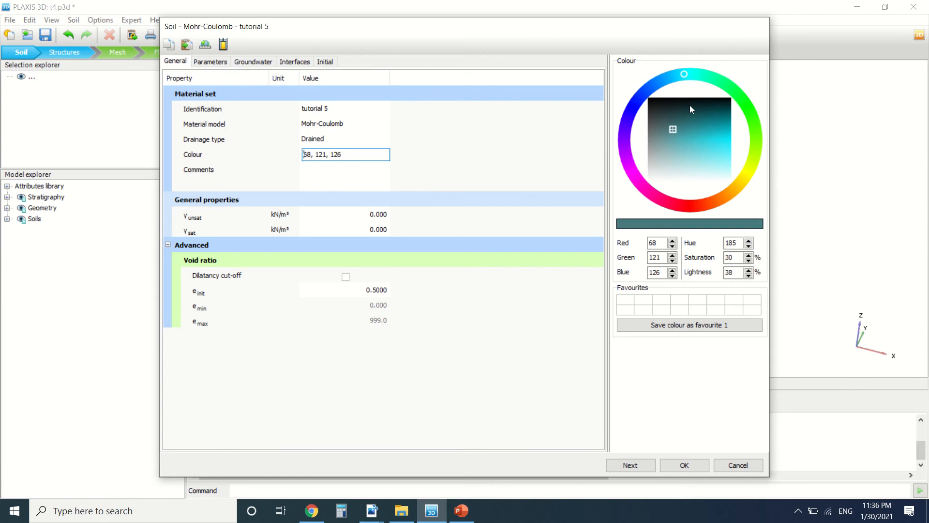
pyautogui.click(690, 105)
pyautogui.click(628, 115)
pyautogui.click(680, 203)
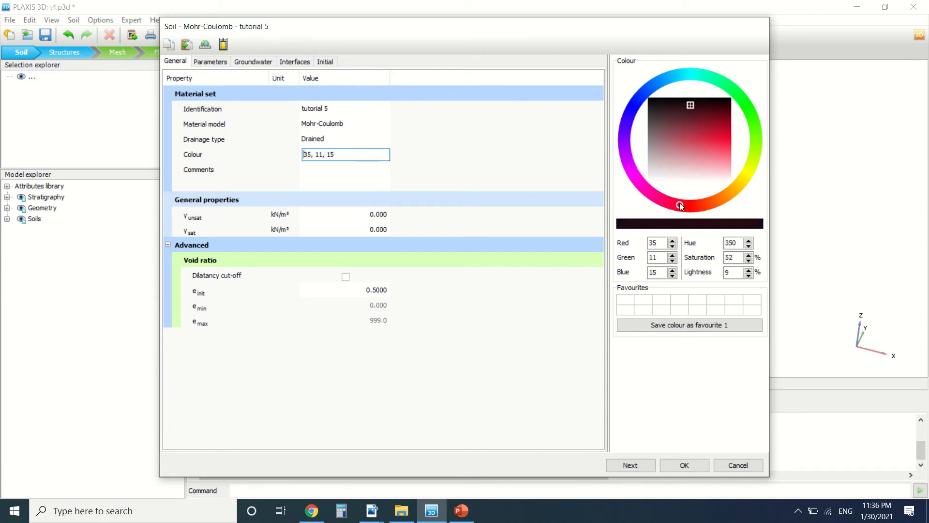
pyautogui.click(717, 126)
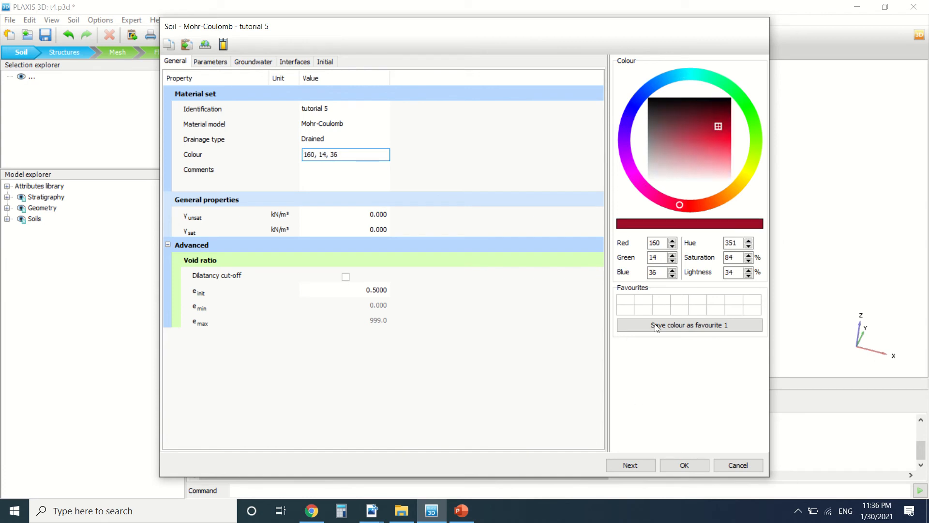
pyautogui.click(676, 465)
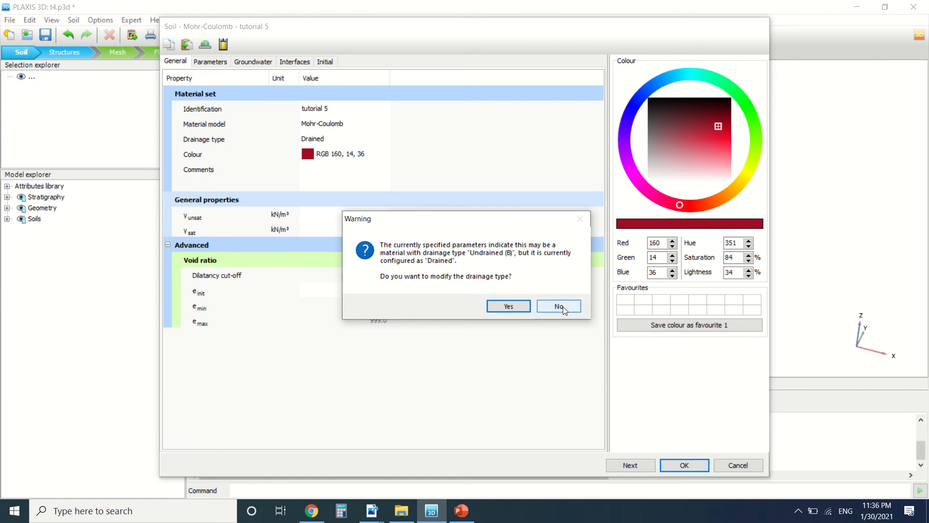
# Step: Keep the drainage type Drained, dismiss the zero-stiffness error and return to General
pyautogui.click(551, 310)
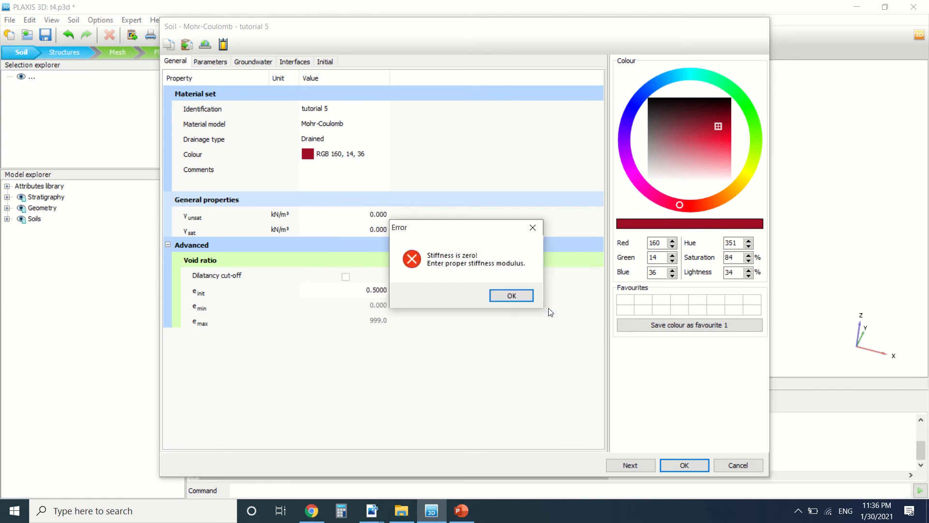
pyautogui.click(511, 296)
pyautogui.click(176, 61)
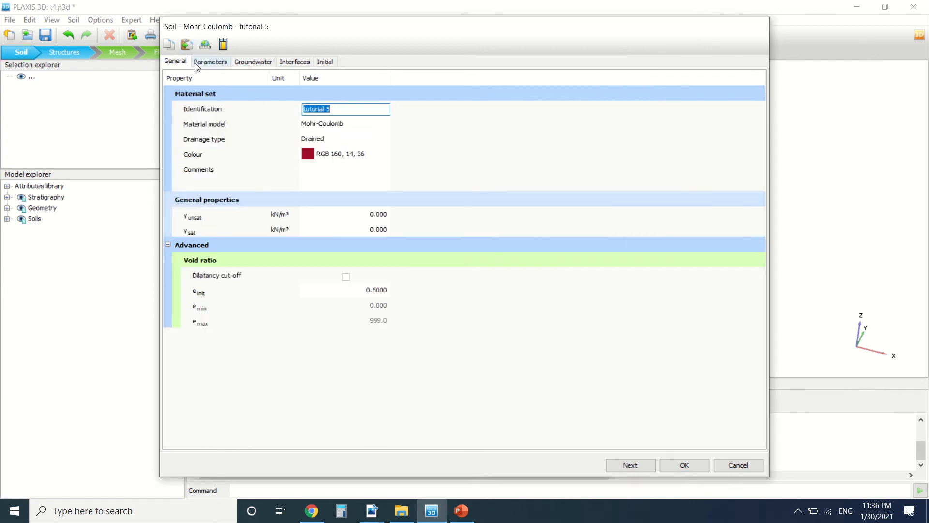
pyautogui.click(344, 125)
# Step: Expand the Material model dropdown to review the available soil models
pyautogui.click(352, 127)
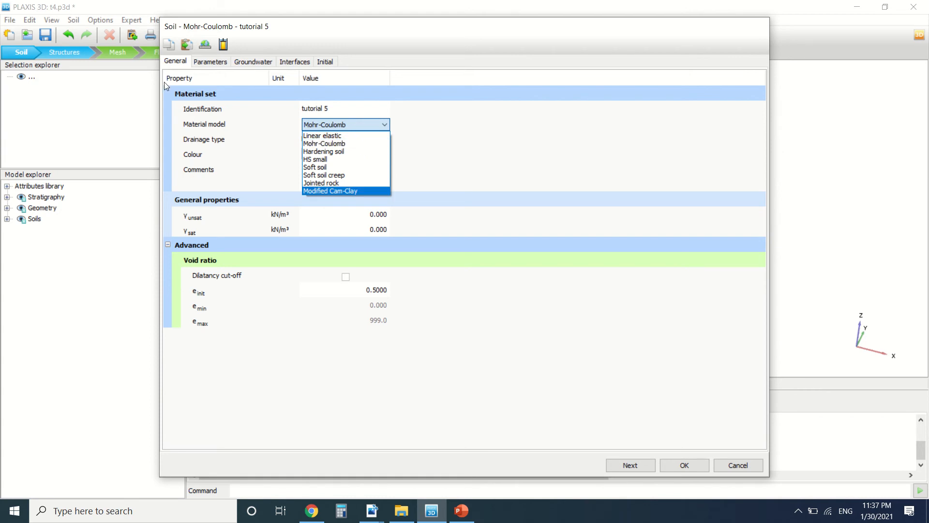
pyautogui.click(213, 62)
pyautogui.click(217, 63)
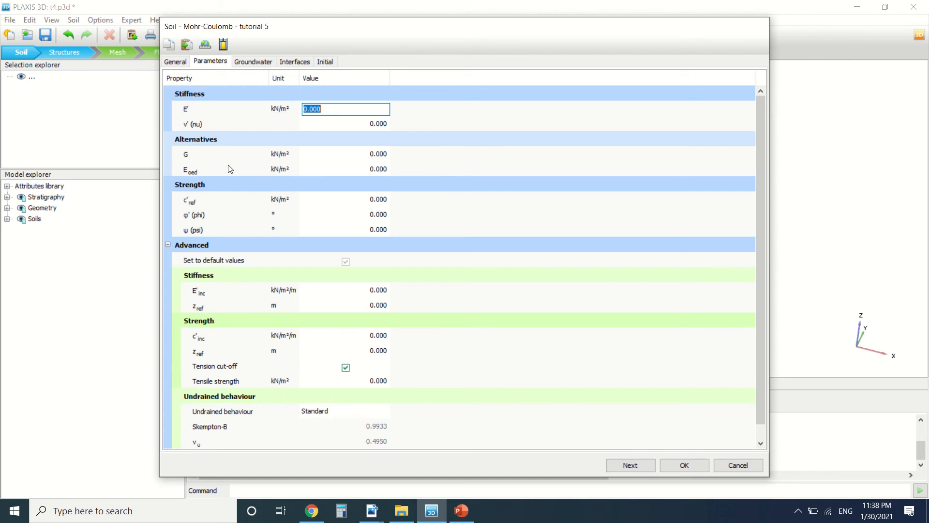
pyautogui.click(180, 61)
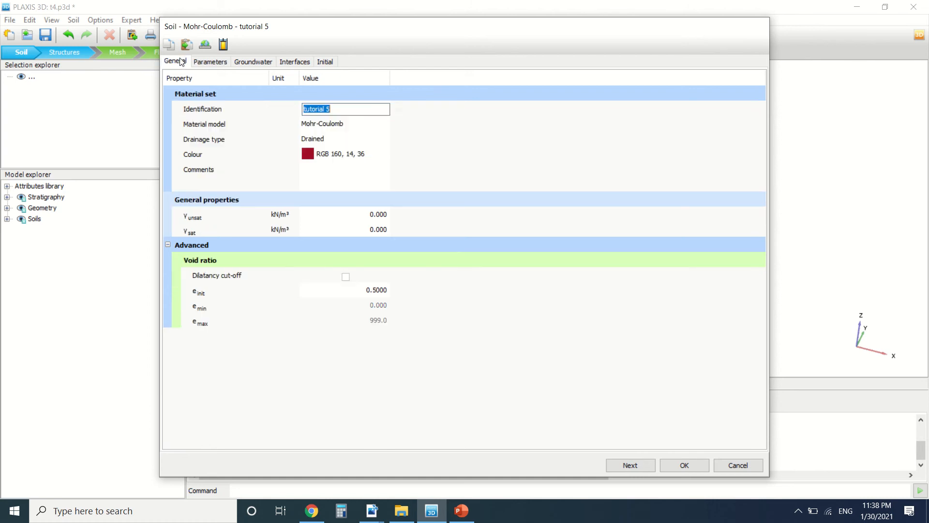
pyautogui.click(335, 125)
pyautogui.click(335, 125)
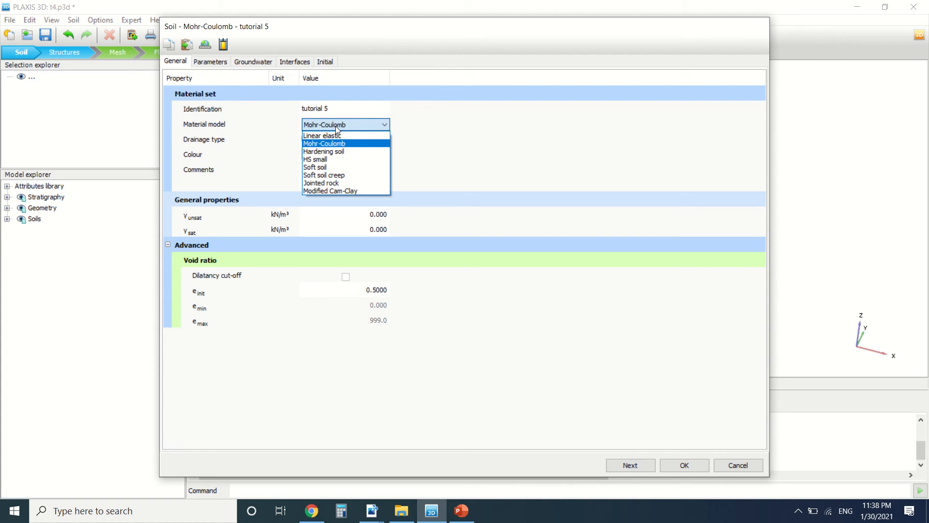
# Step: Switch the material model to Hardening soil and preview its parameters
pyautogui.click(339, 152)
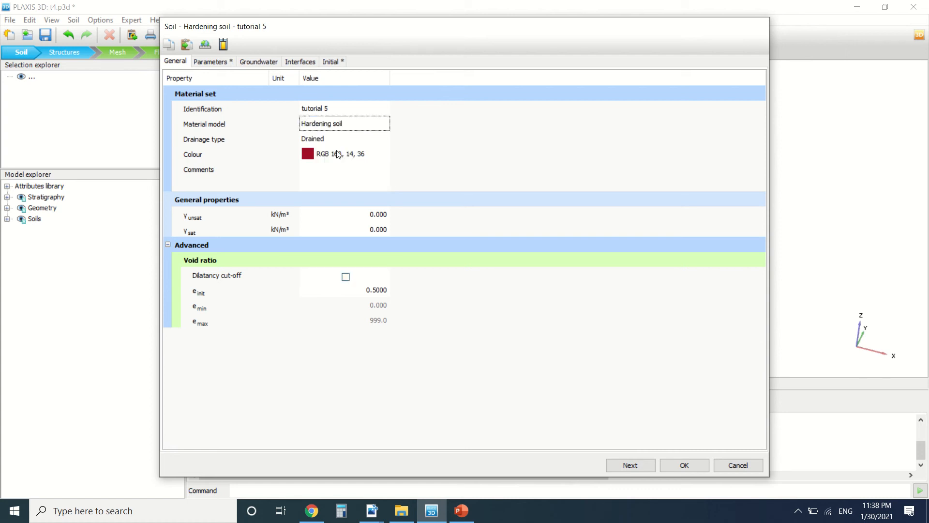
pyautogui.click(229, 64)
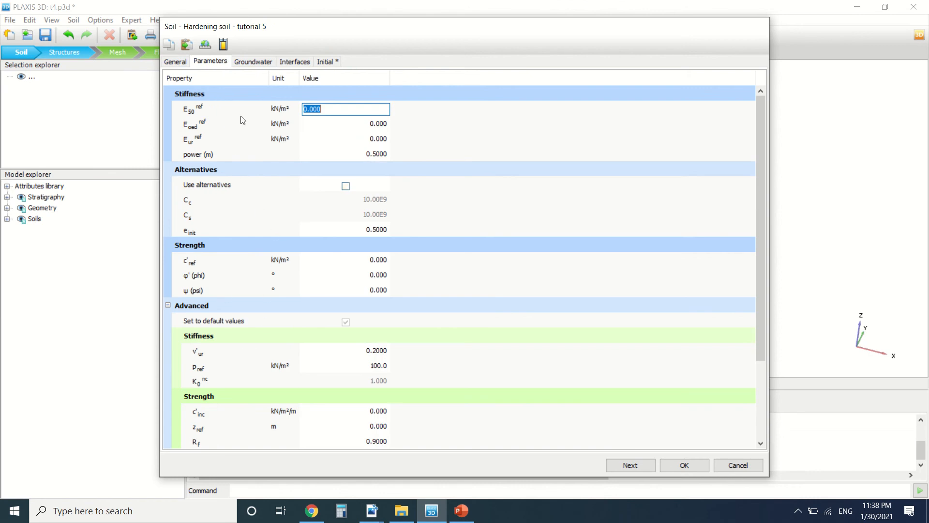
pyautogui.click(186, 65)
# Step: Back on General, change the material model to HS small
pyautogui.click(335, 125)
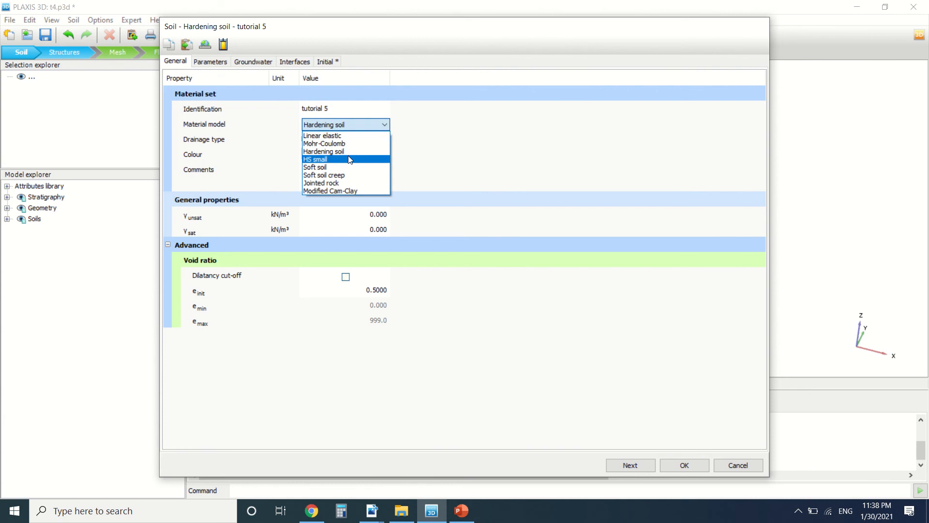
pyautogui.click(349, 160)
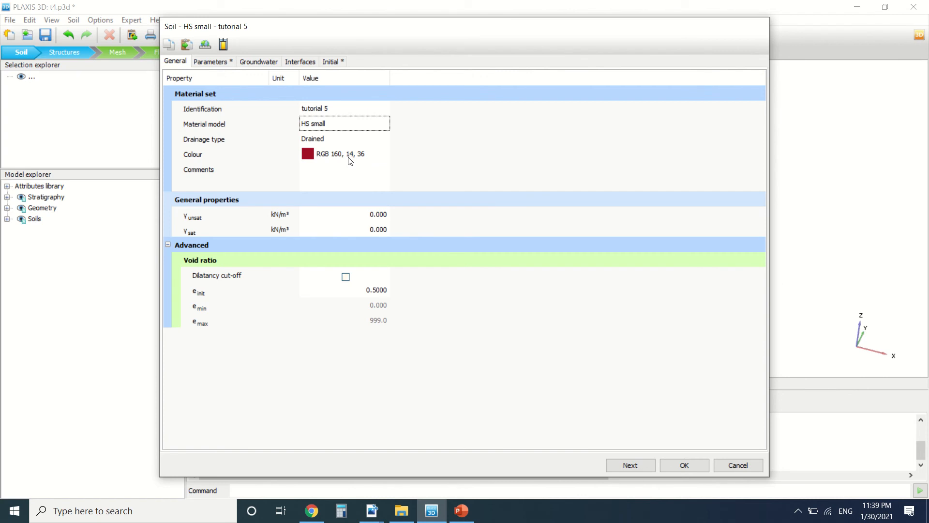
pyautogui.click(352, 127)
pyautogui.click(350, 125)
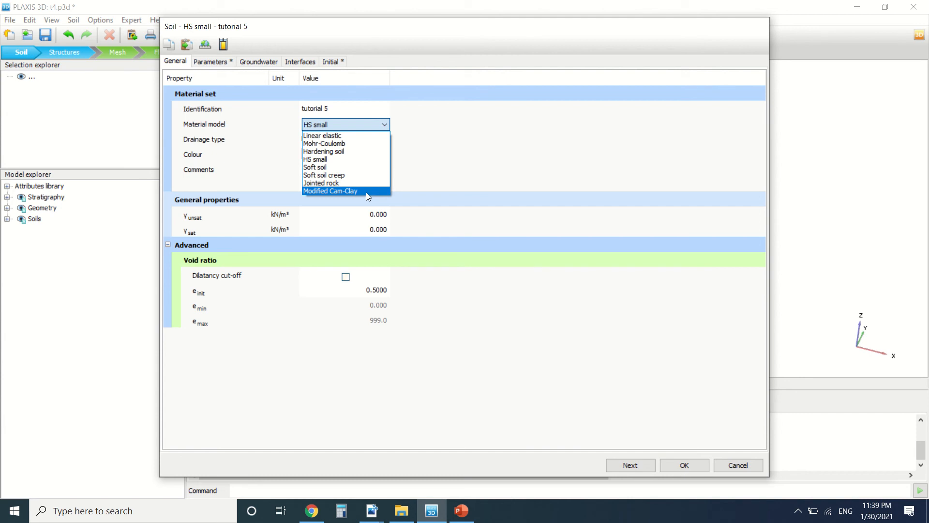
# Step: Select Mohr-Coulomb again and leave the drainage type on Drained
pyautogui.click(339, 144)
pyautogui.click(337, 140)
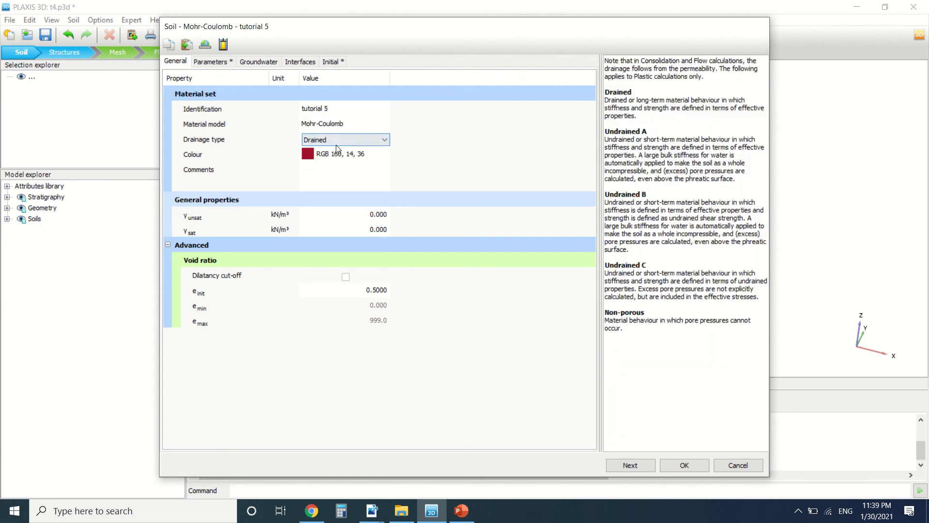
pyautogui.click(335, 140)
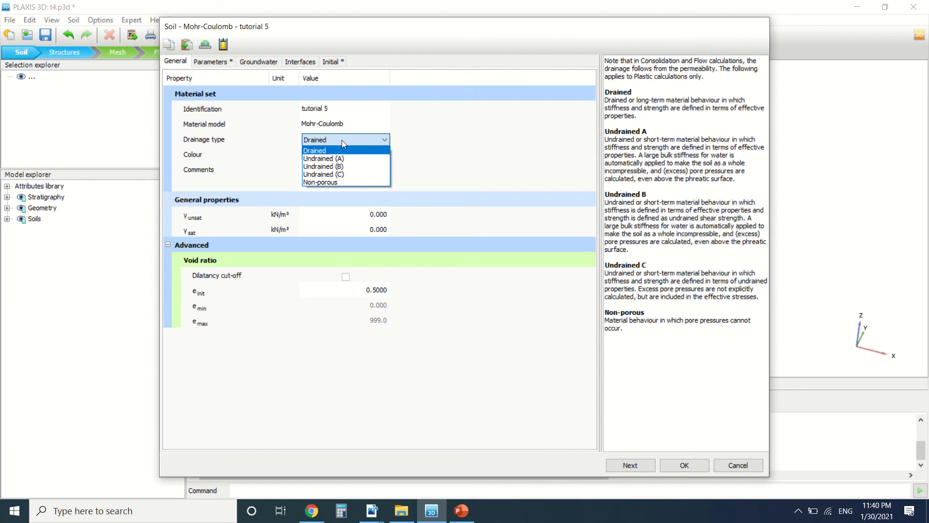
pyautogui.click(306, 225)
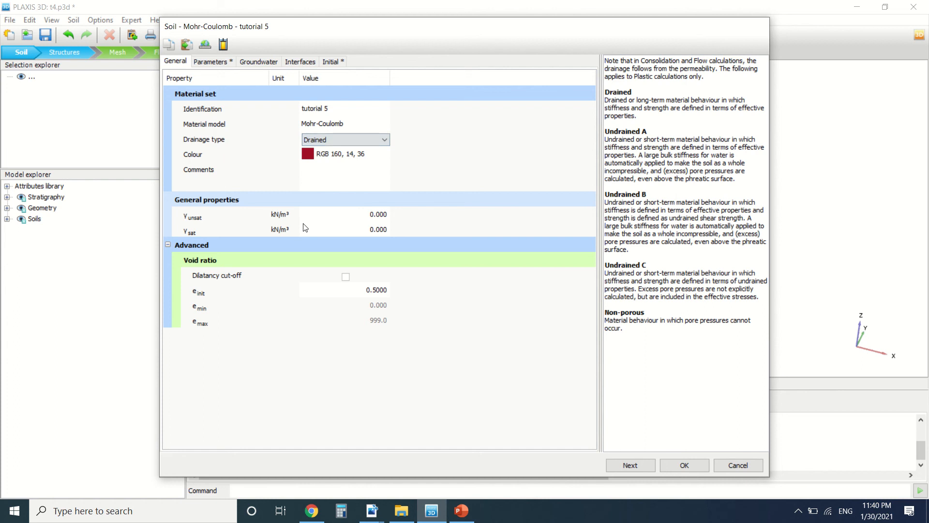
# Step: Check the γunsat and γsat fields, then display the Mohr-Coulomb stiffness and strength parameters
pyautogui.click(358, 218)
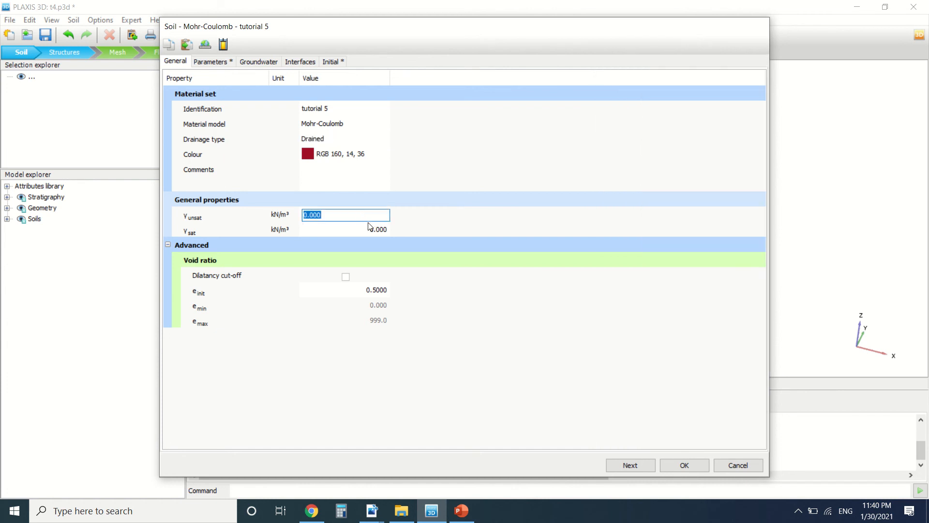
pyautogui.click(367, 229)
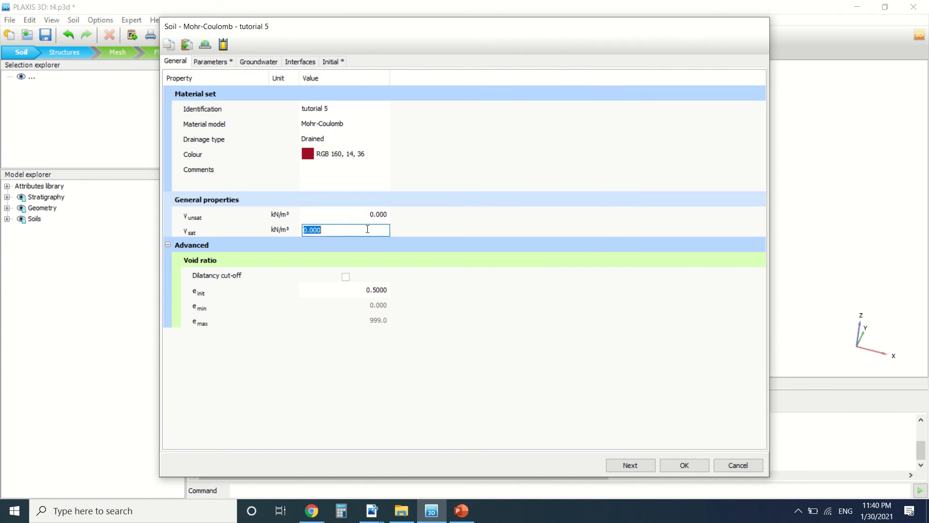
pyautogui.click(367, 219)
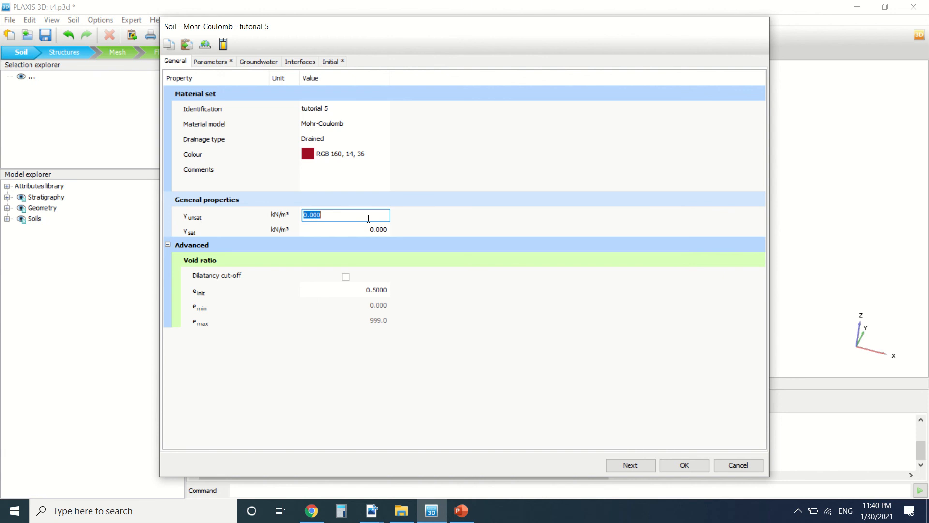
pyautogui.click(285, 356)
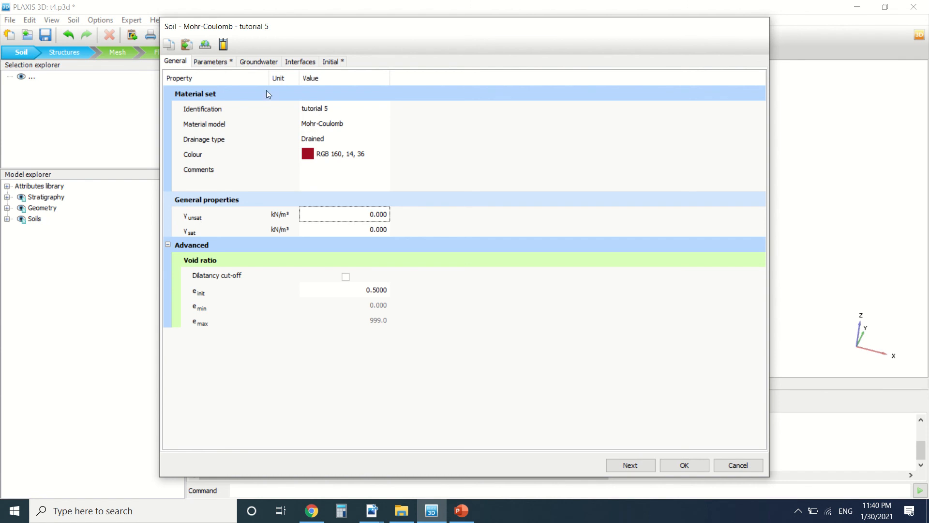
pyautogui.click(226, 64)
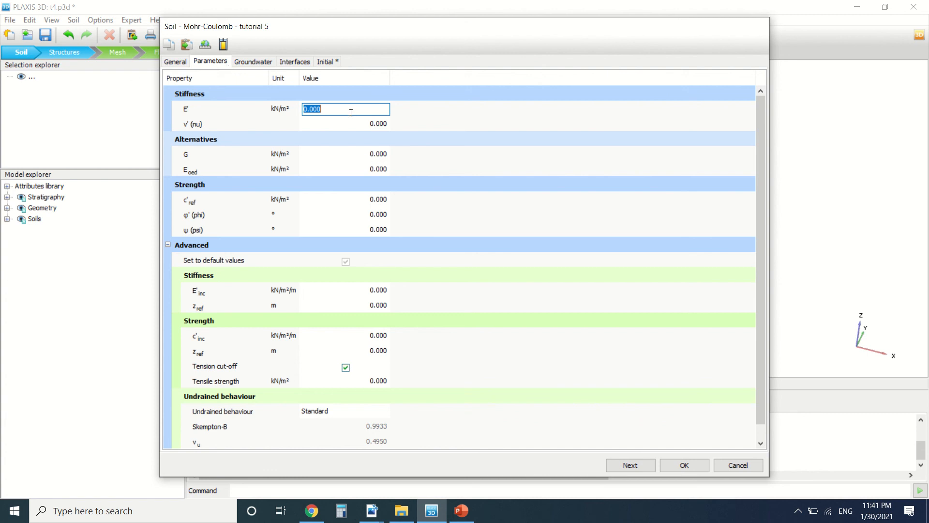
# Step: Set E' to 5000 kN/m², giving G 2500 and Eoed 5000 kN/m²
pyautogui.write('5000')
pyautogui.press('Return')
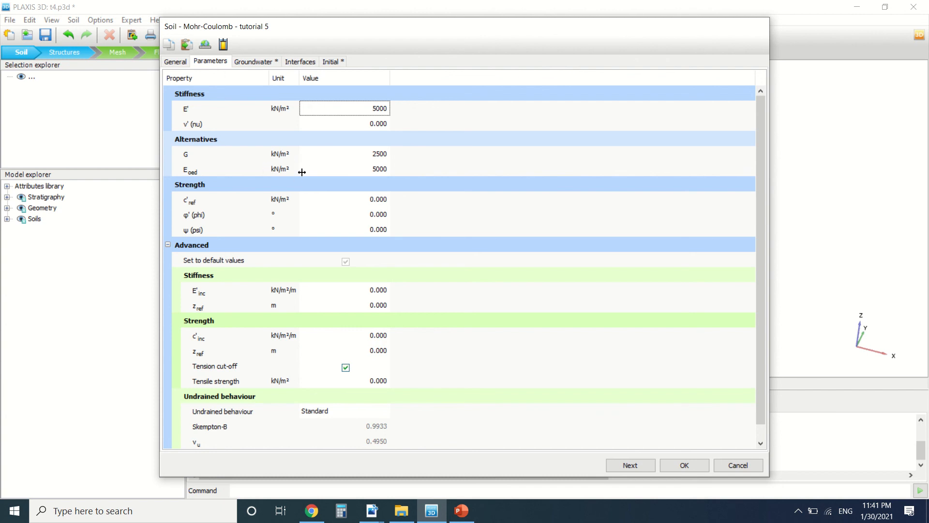
pyautogui.scroll(-1, 292, 170)
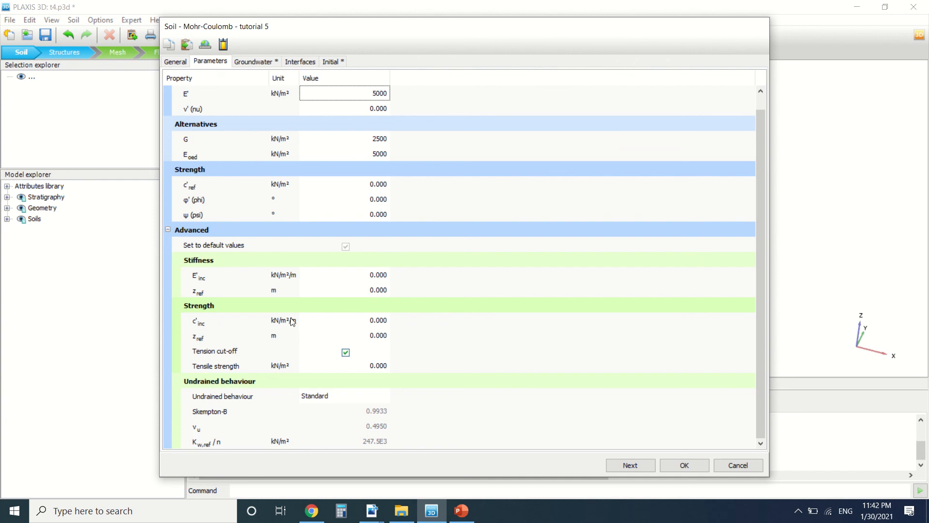
# Step: Keep the Standard groundwater data set with Coarse soil type, then view the interface properties
pyautogui.click(264, 66)
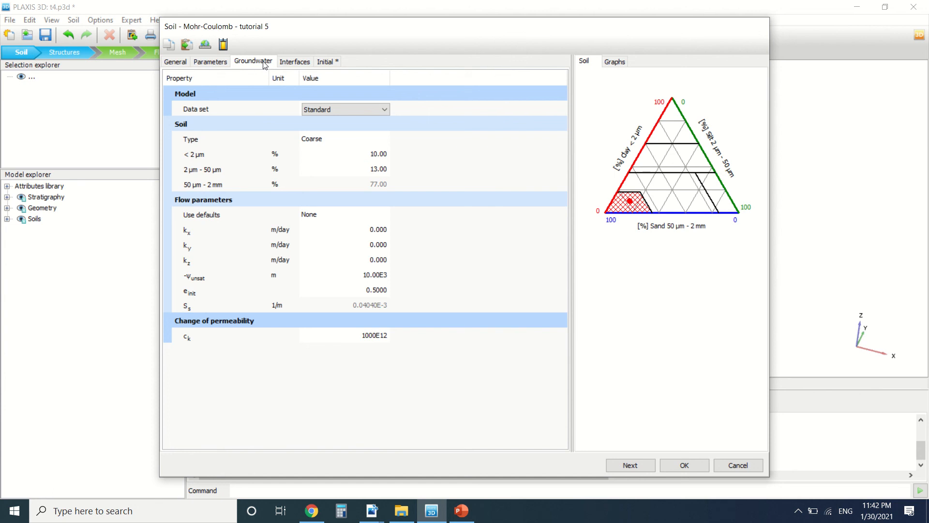
pyautogui.click(349, 108)
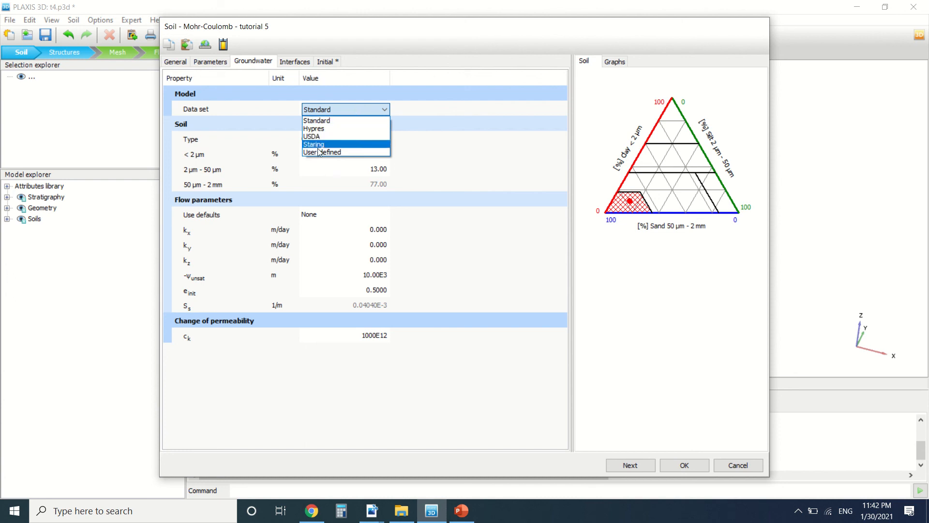
pyautogui.click(329, 119)
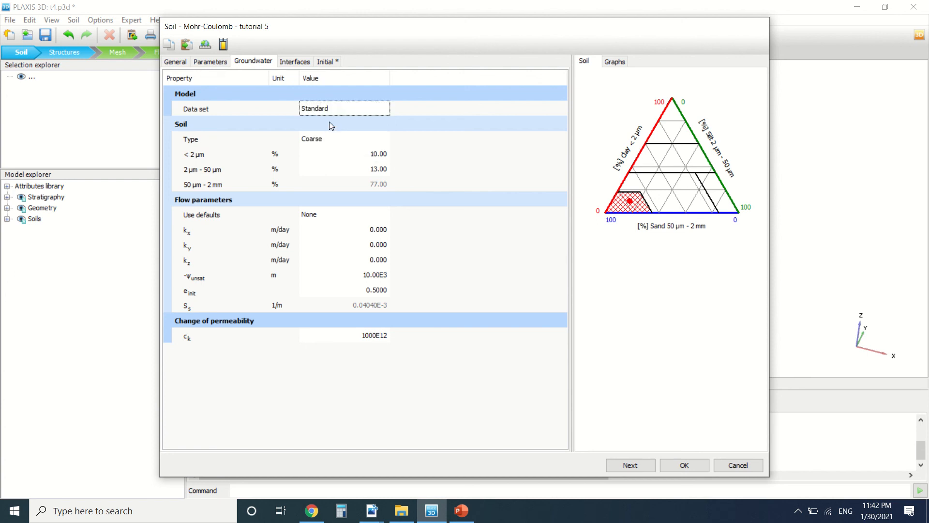
pyautogui.click(341, 140)
pyautogui.click(341, 140)
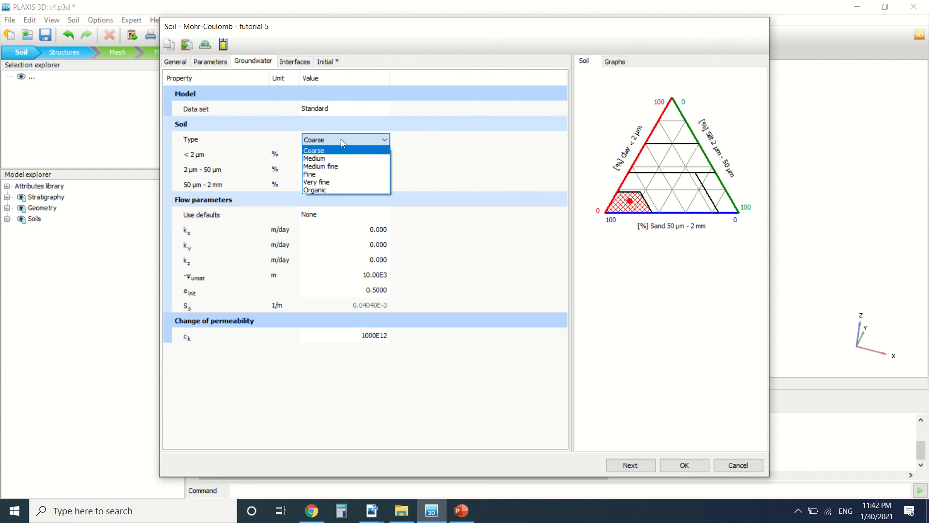
pyautogui.click(341, 139)
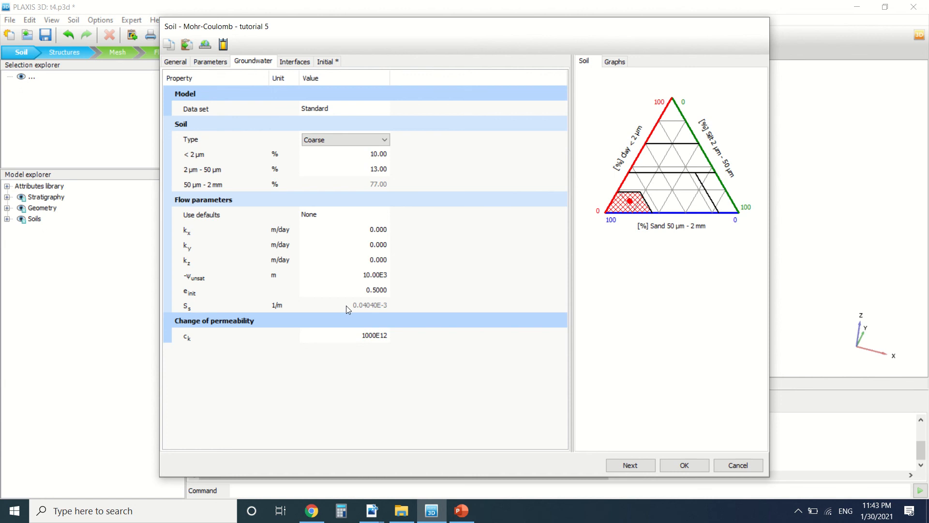
pyautogui.click(295, 62)
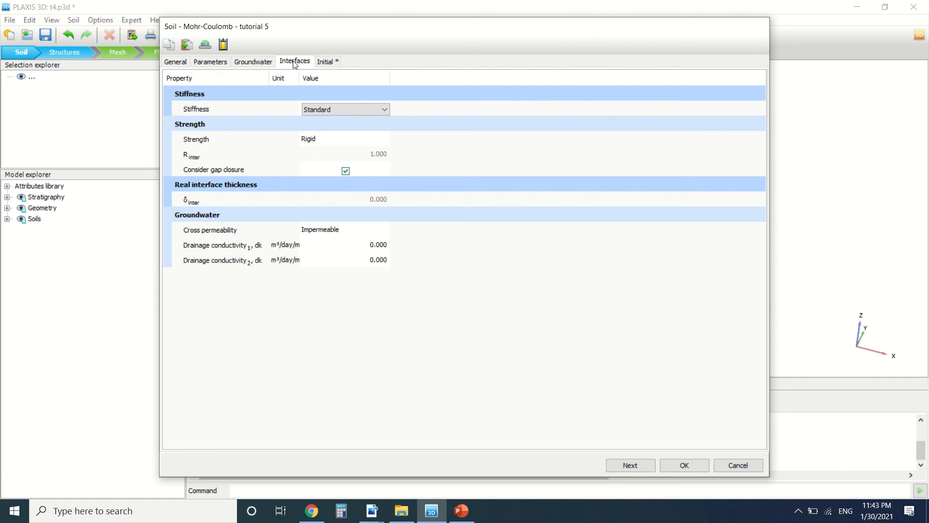
# Step: Keep Standard interface stiffness, set interface strength to Manual with R_inter 0.7
pyautogui.click(351, 114)
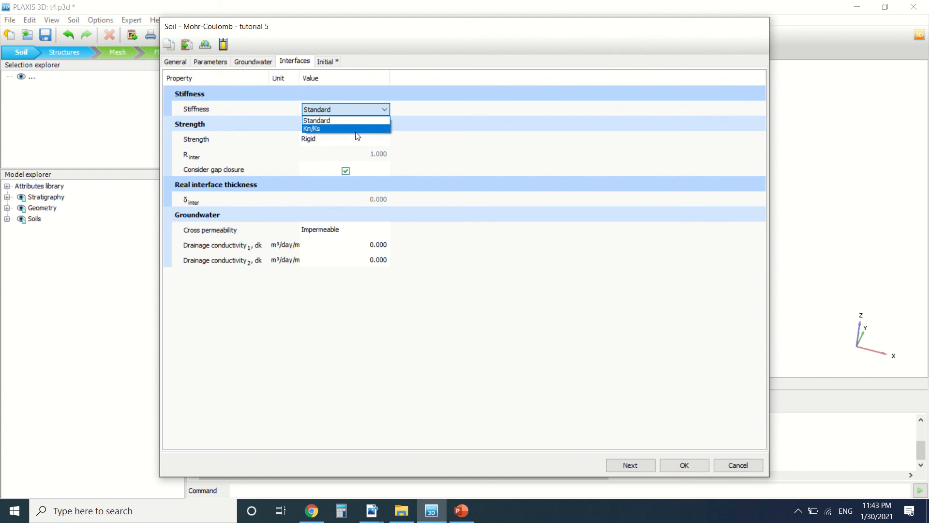
pyautogui.click(355, 121)
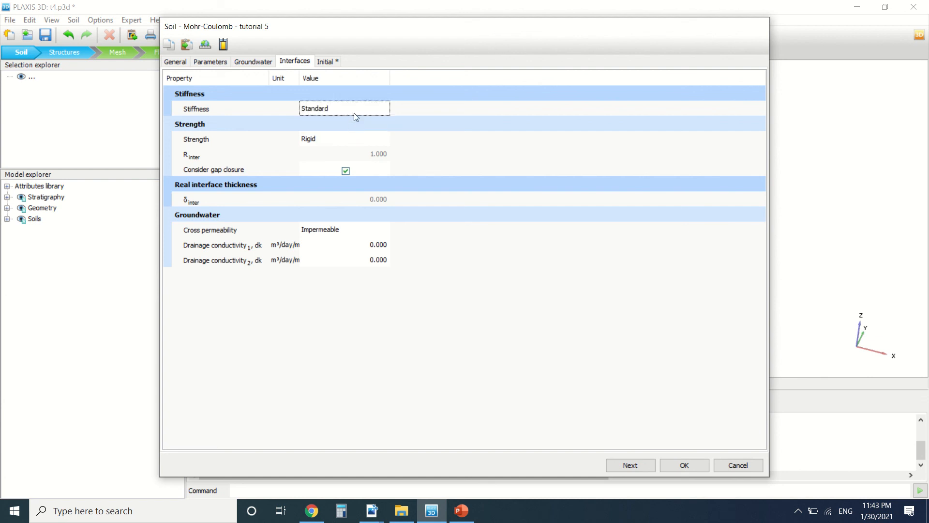
pyautogui.click(364, 141)
pyautogui.click(365, 140)
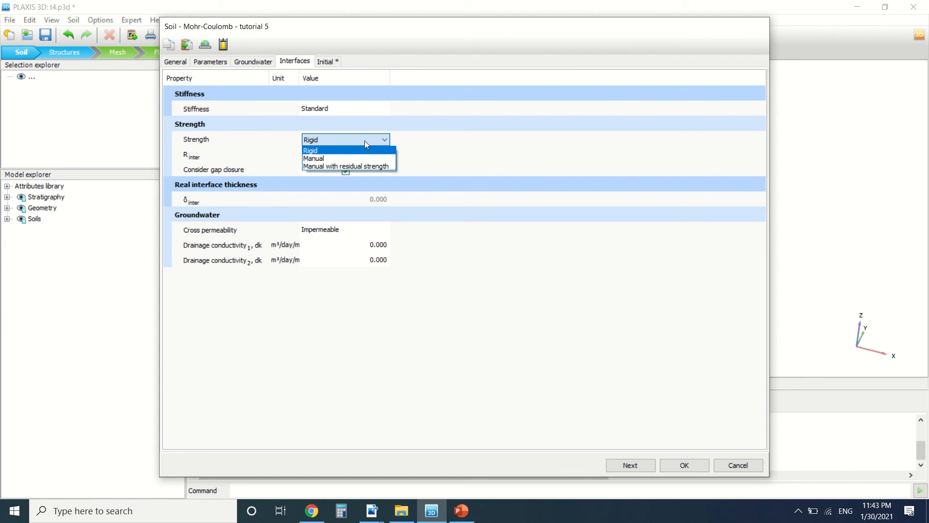
pyautogui.click(361, 158)
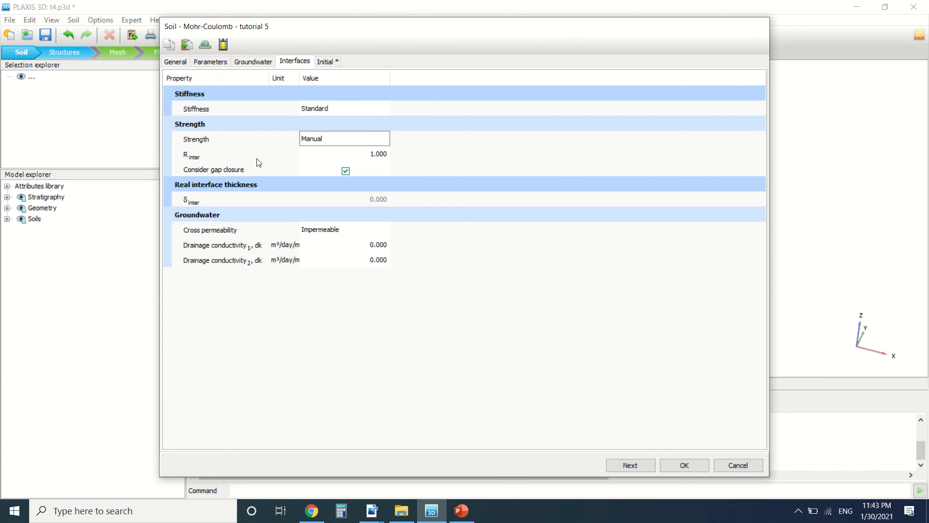
pyautogui.click(365, 155)
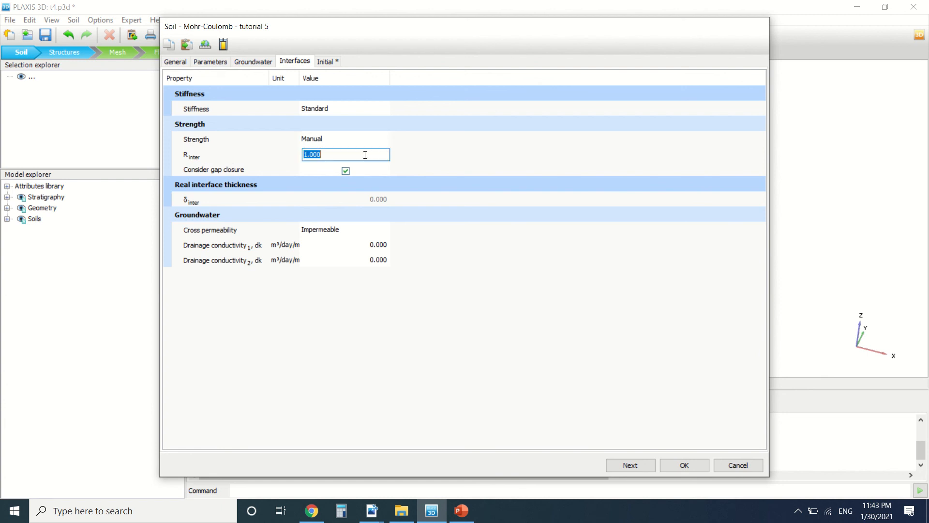
pyautogui.write('0.7')
# Step: Change interface strength to Manual with residual strength, keeping R_inter 0.7
pyautogui.click(334, 140)
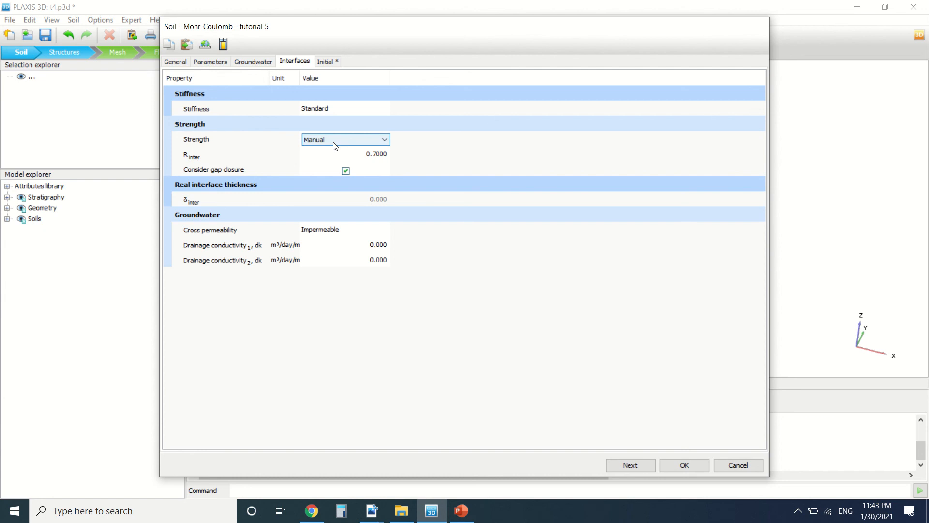
pyautogui.click(333, 141)
pyautogui.click(341, 167)
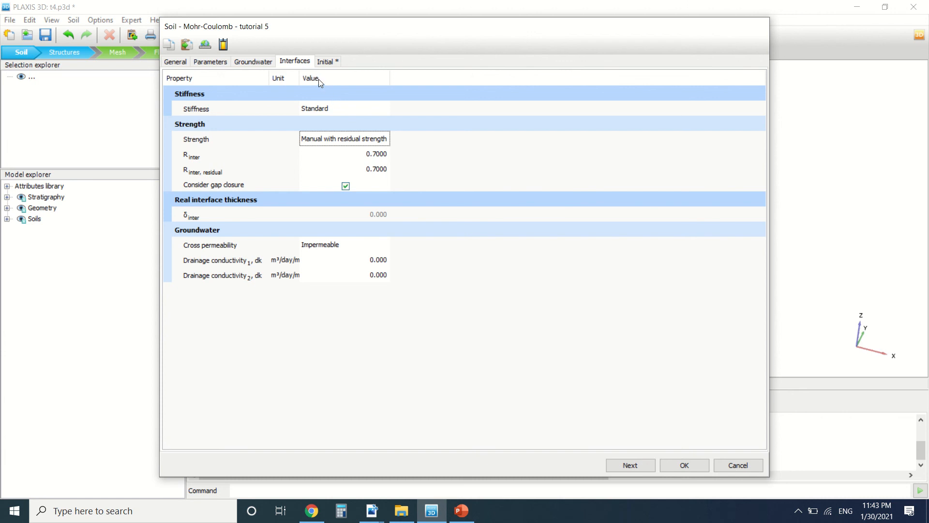
pyautogui.click(360, 142)
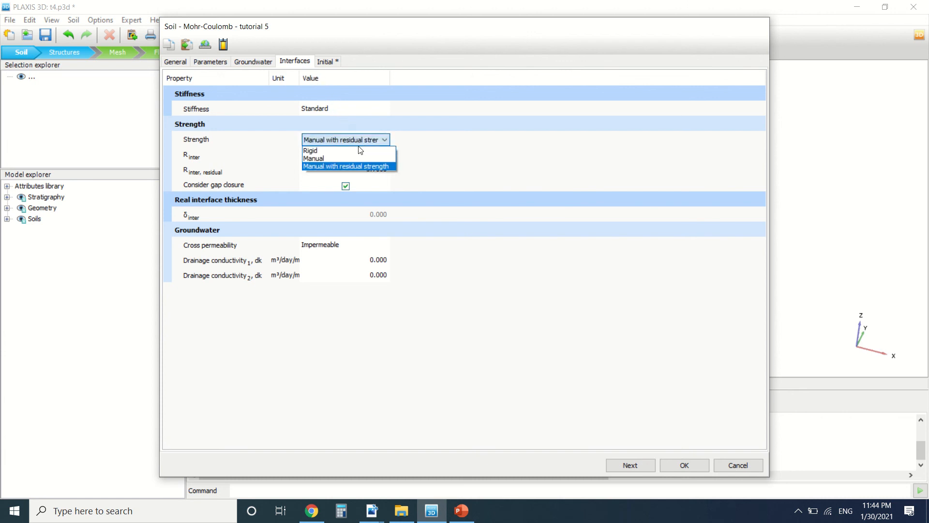
pyautogui.click(360, 150)
pyautogui.click(326, 64)
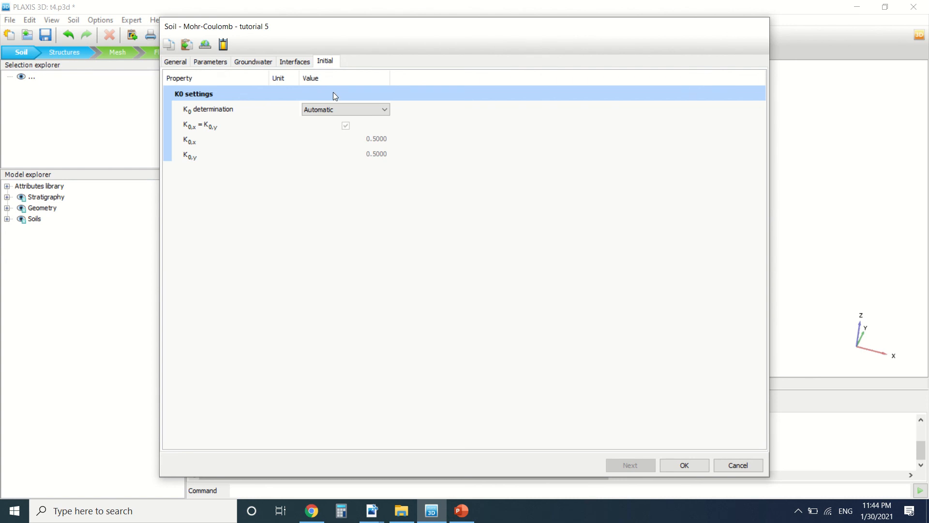
# Step: Keep K0 determination Automatic at 0.5000, then step back through Interfaces, Groundwater and Mechanical to General
pyautogui.click(329, 107)
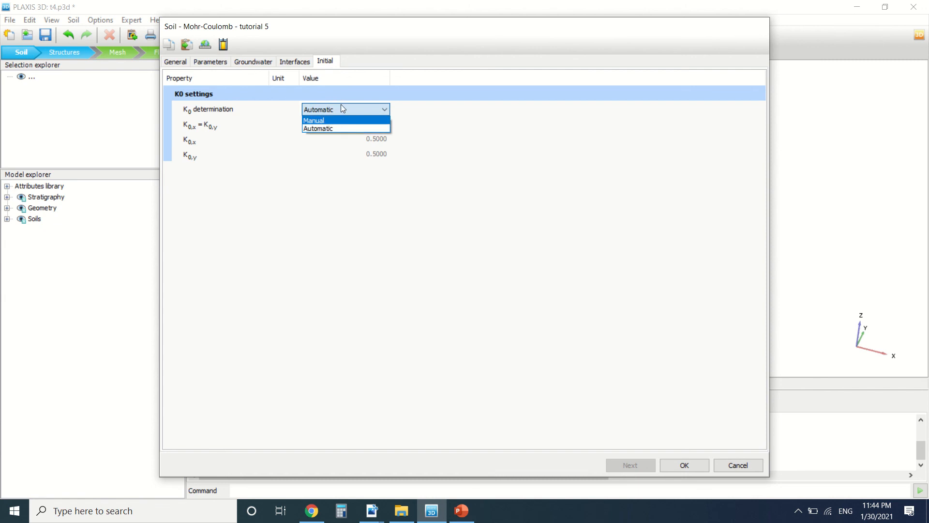
pyautogui.click(341, 107)
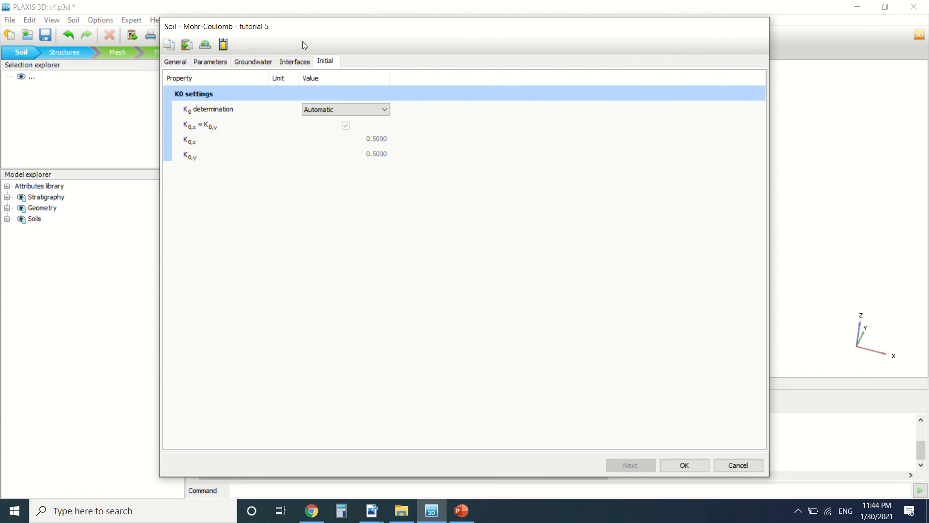
pyautogui.click(297, 62)
pyautogui.click(256, 62)
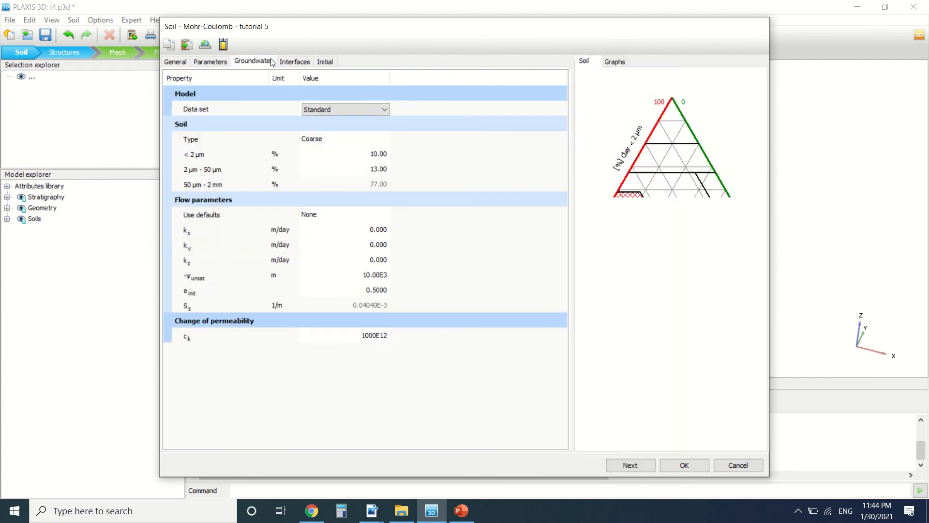
pyautogui.click(198, 63)
pyautogui.click(176, 63)
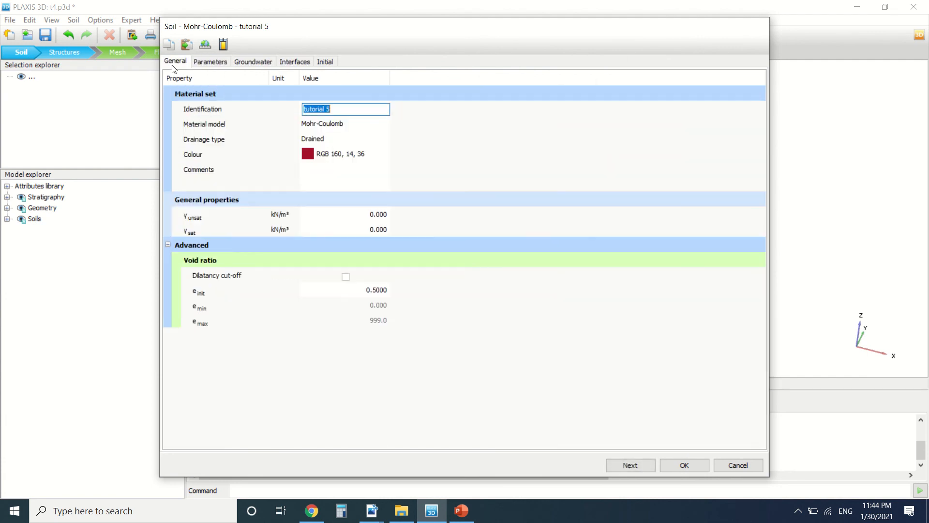